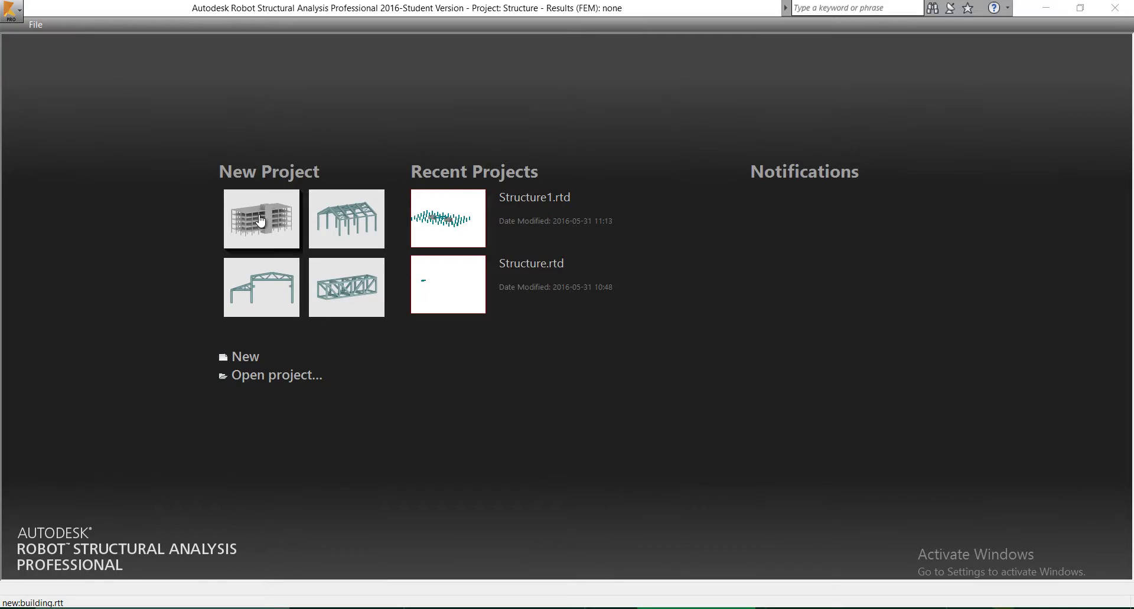
Step: Start a new project from the building template on the start page
click(260, 219)
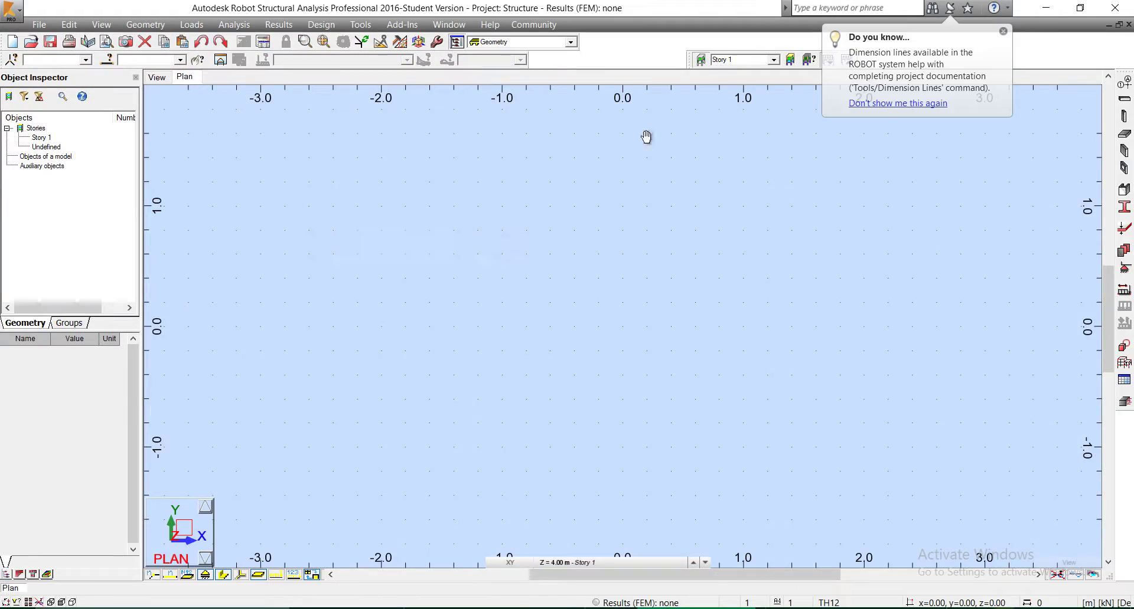
Step: Close the startup tip and accept Preferences with Thailand regional settings and English language
click(1003, 30)
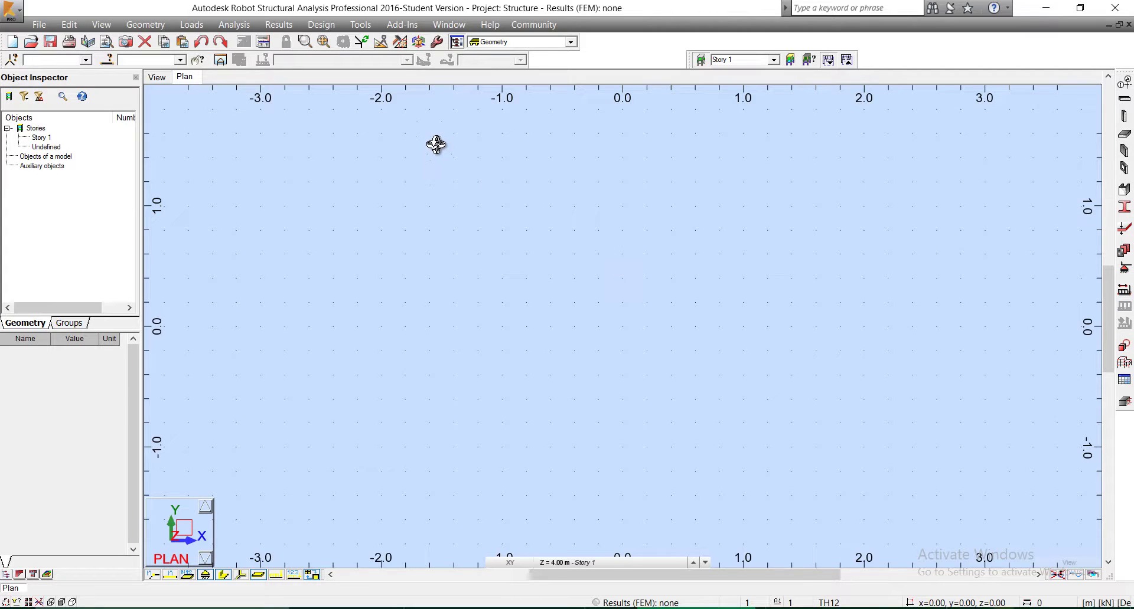
click(361, 24)
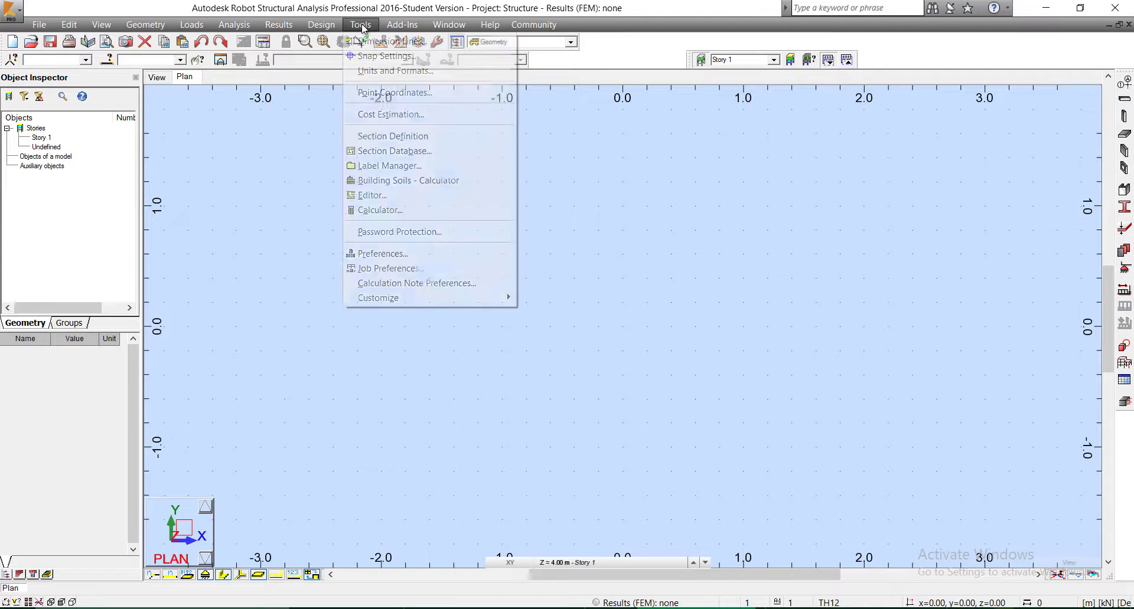
click(401, 257)
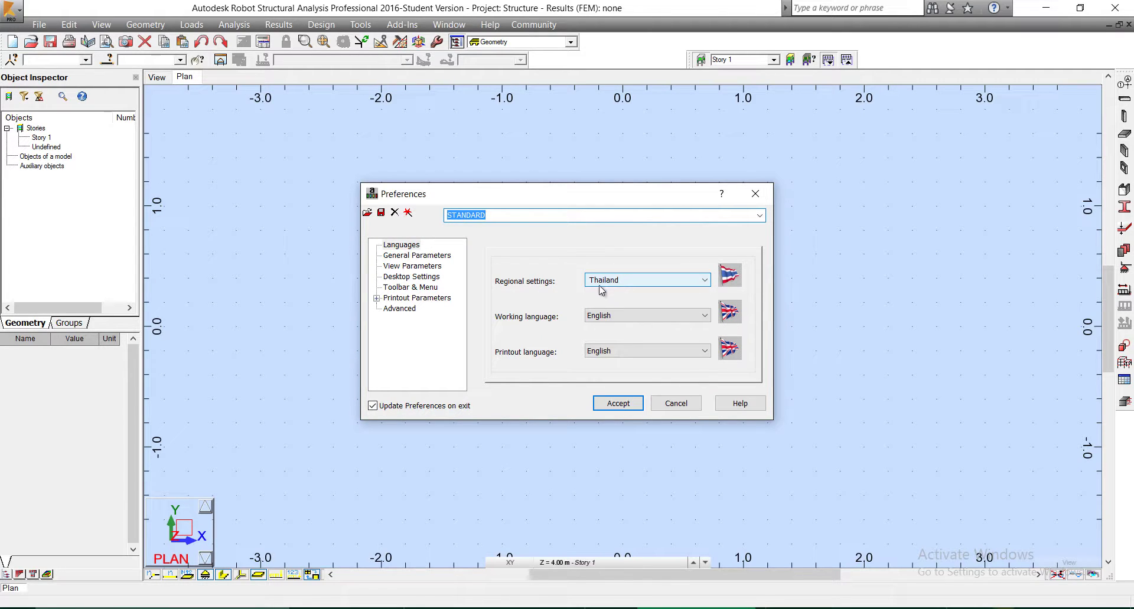
click(629, 278)
click(630, 278)
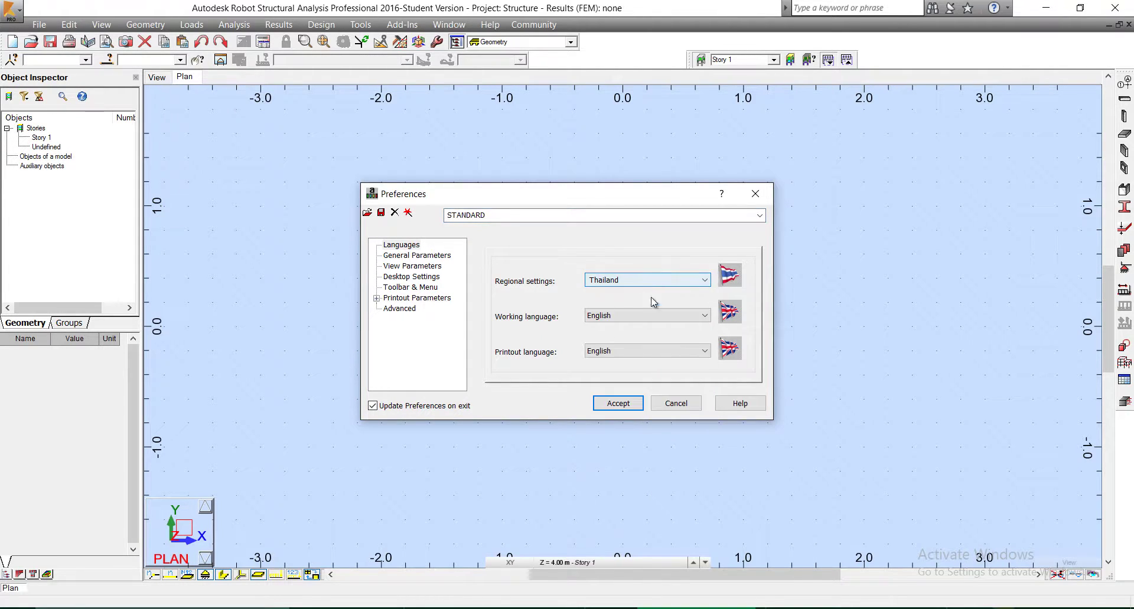
click(614, 403)
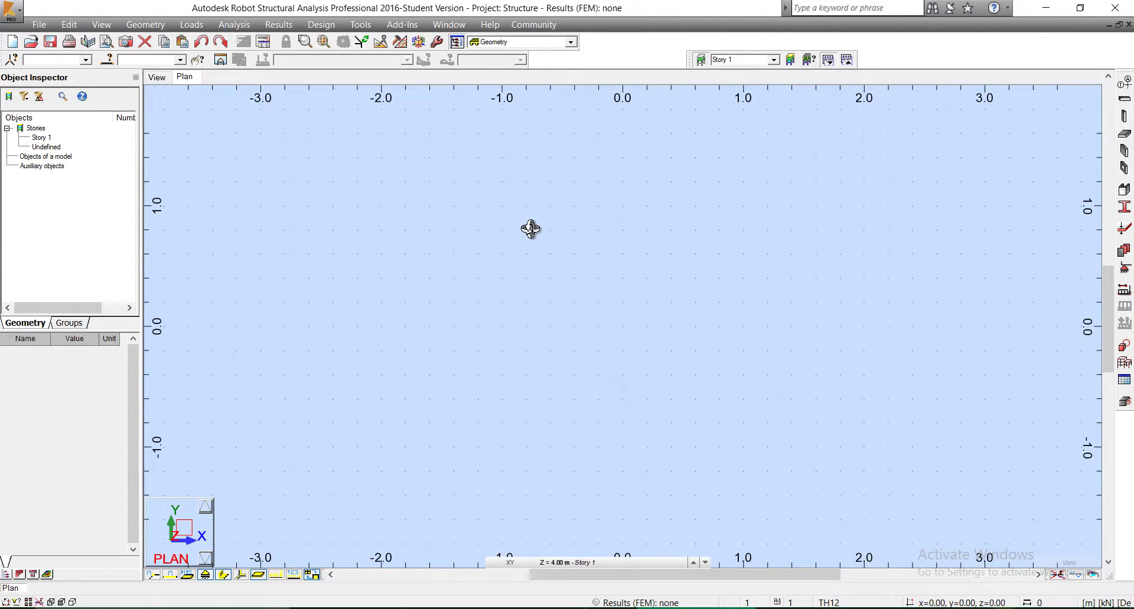
click(362, 26)
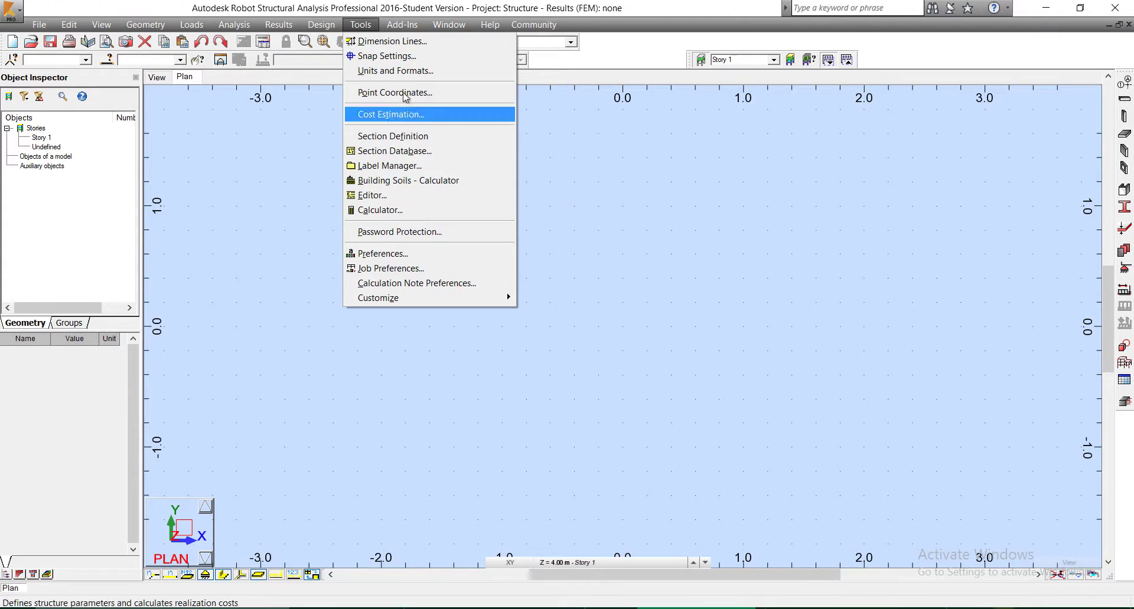
click(405, 73)
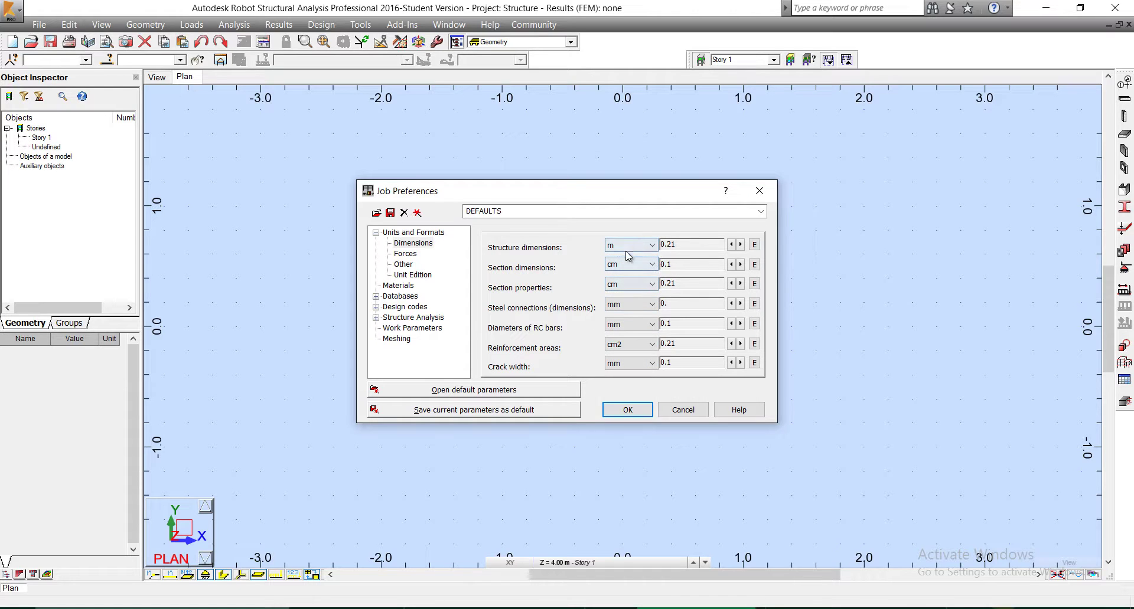
click(626, 410)
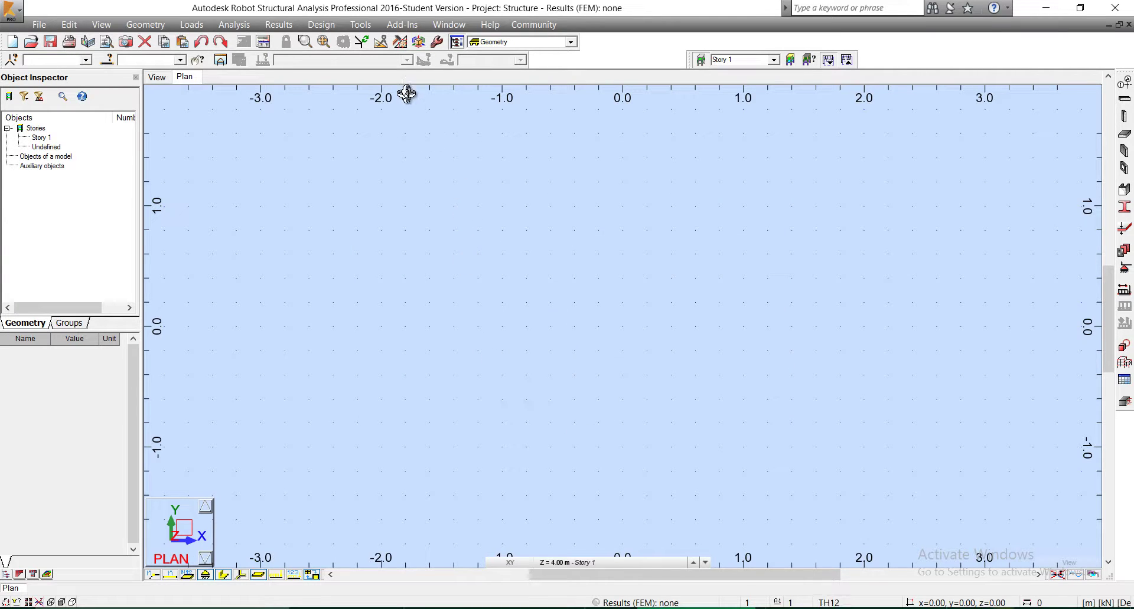
click(367, 28)
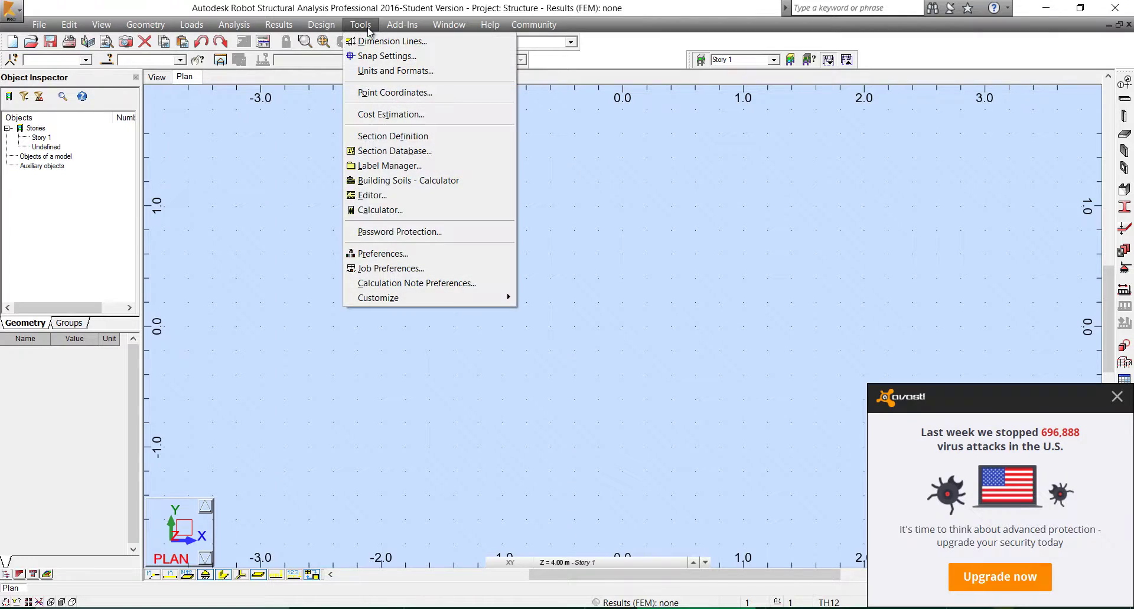
click(417, 268)
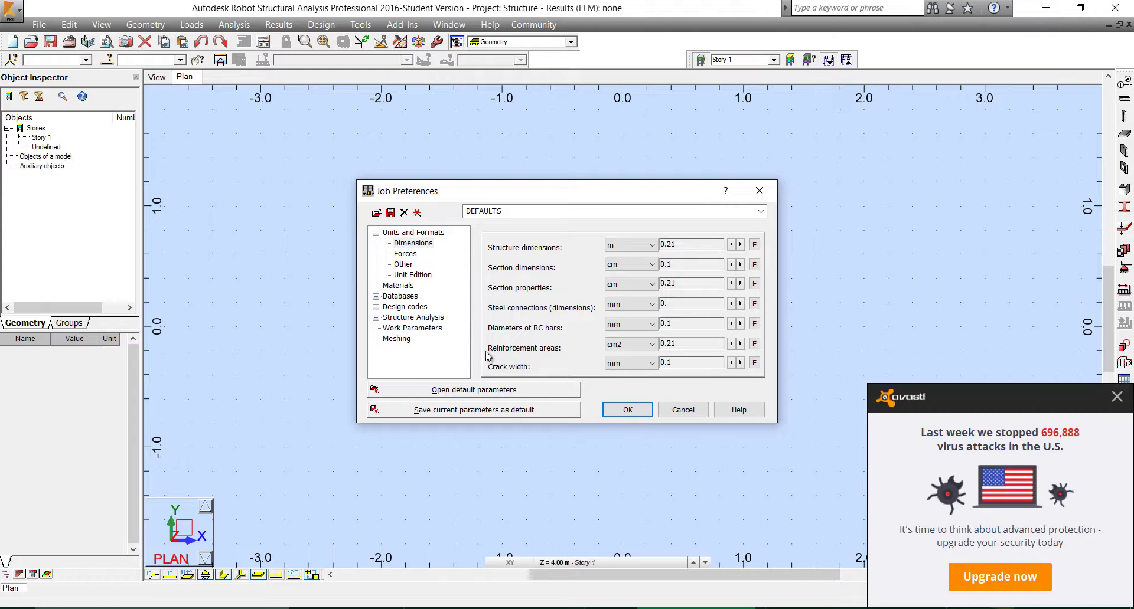
click(426, 234)
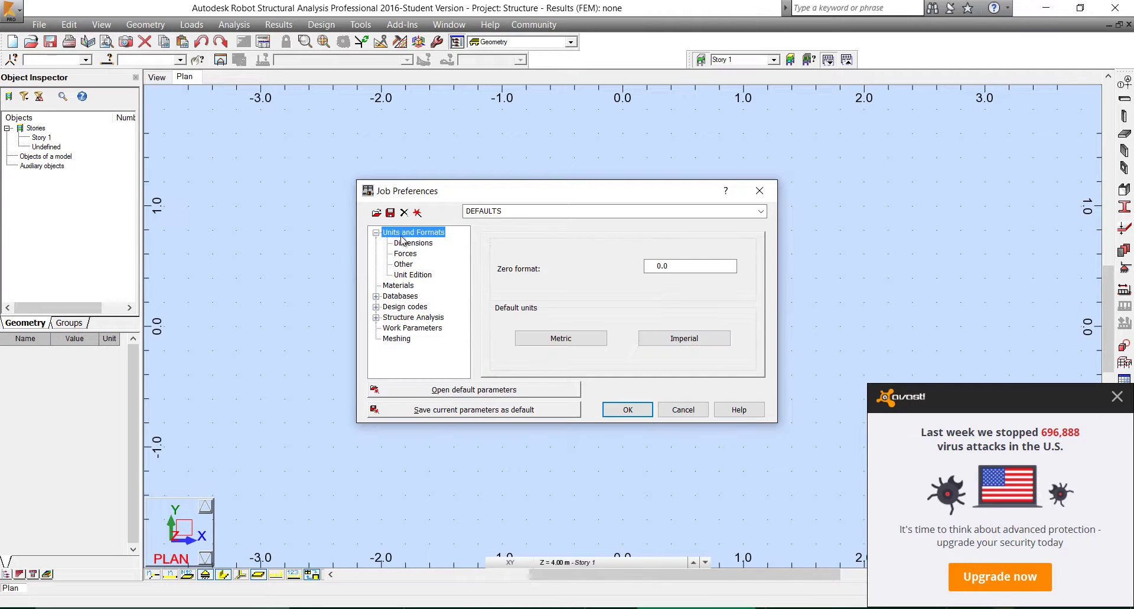
click(547, 339)
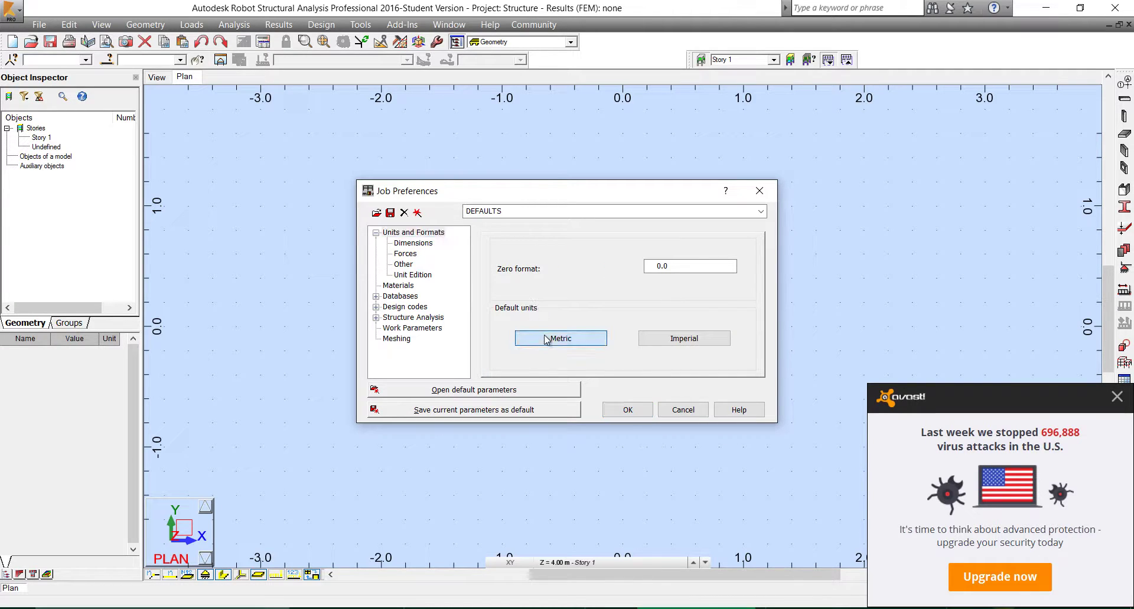
click(664, 342)
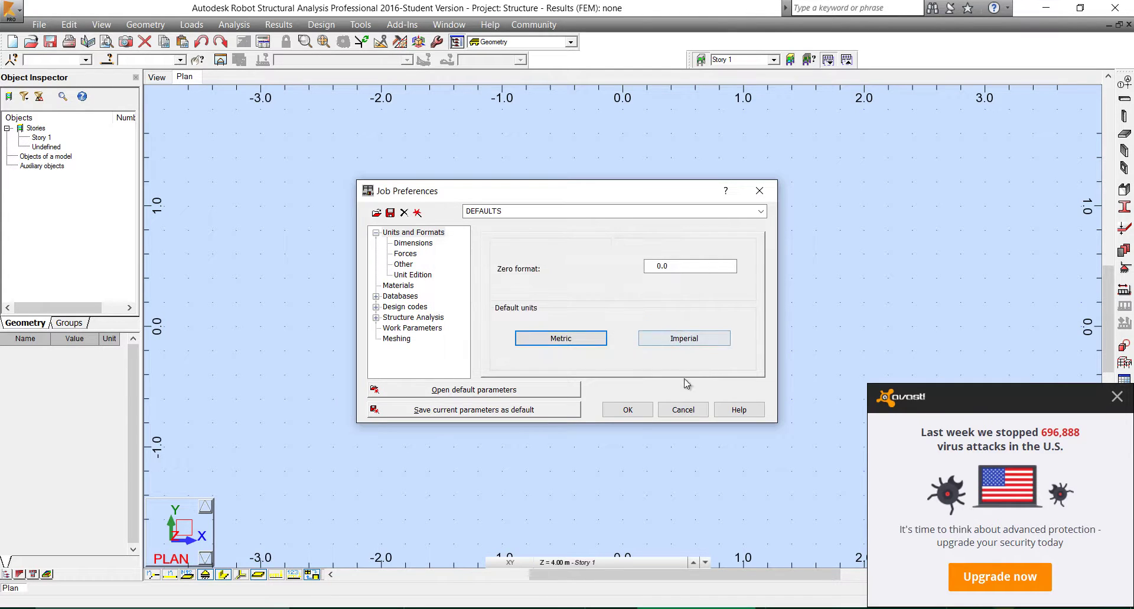
click(628, 412)
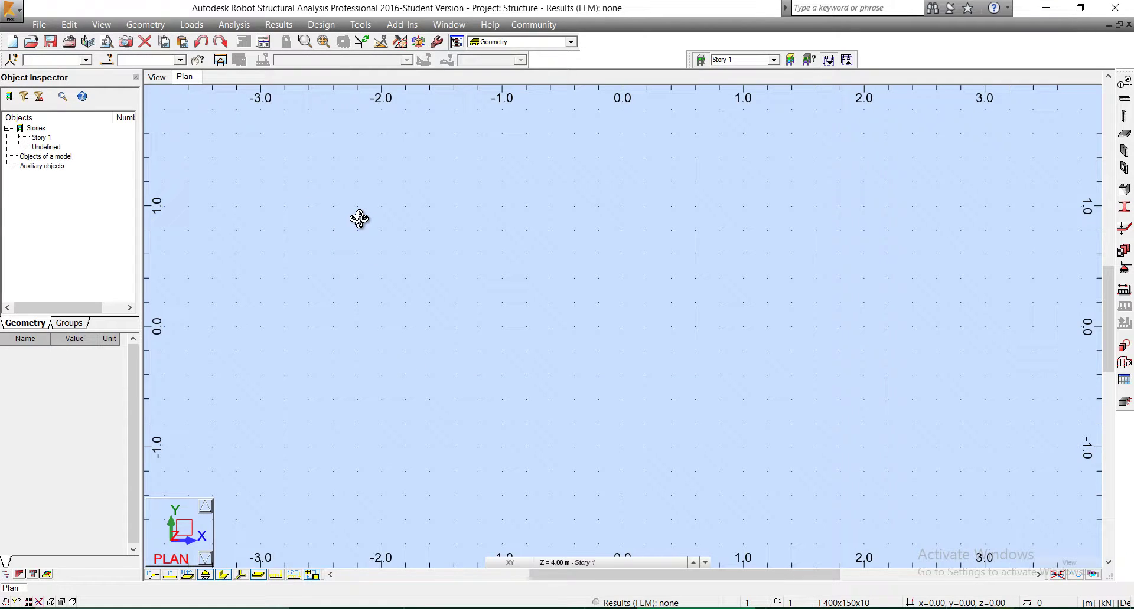
Step: Open the Structural Axis dialog and enter 8 repetitions for the X axes
click(144, 25)
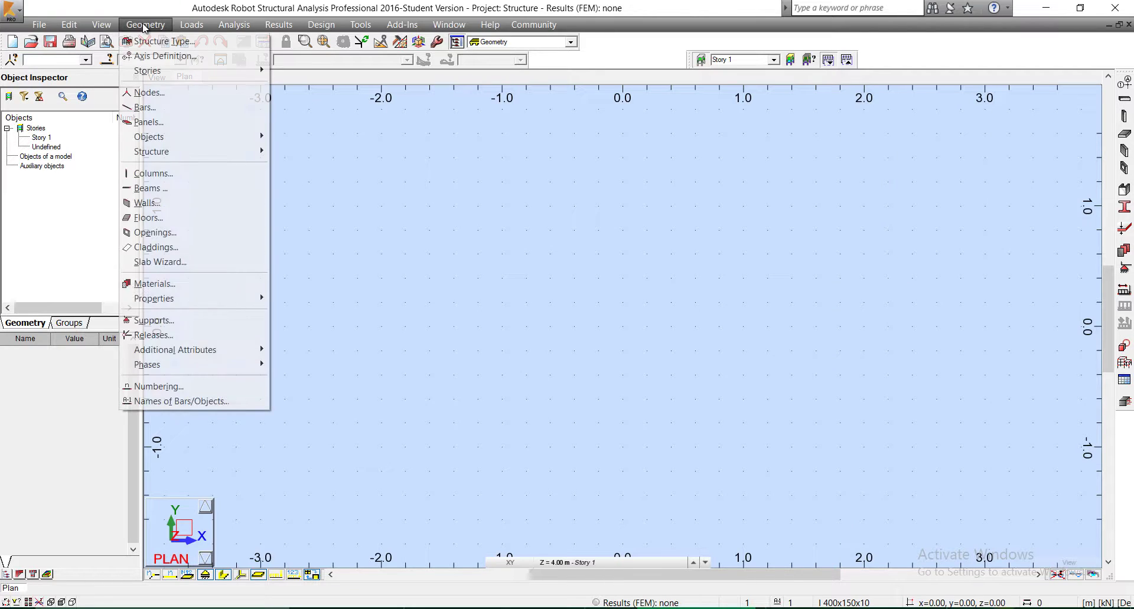
click(166, 56)
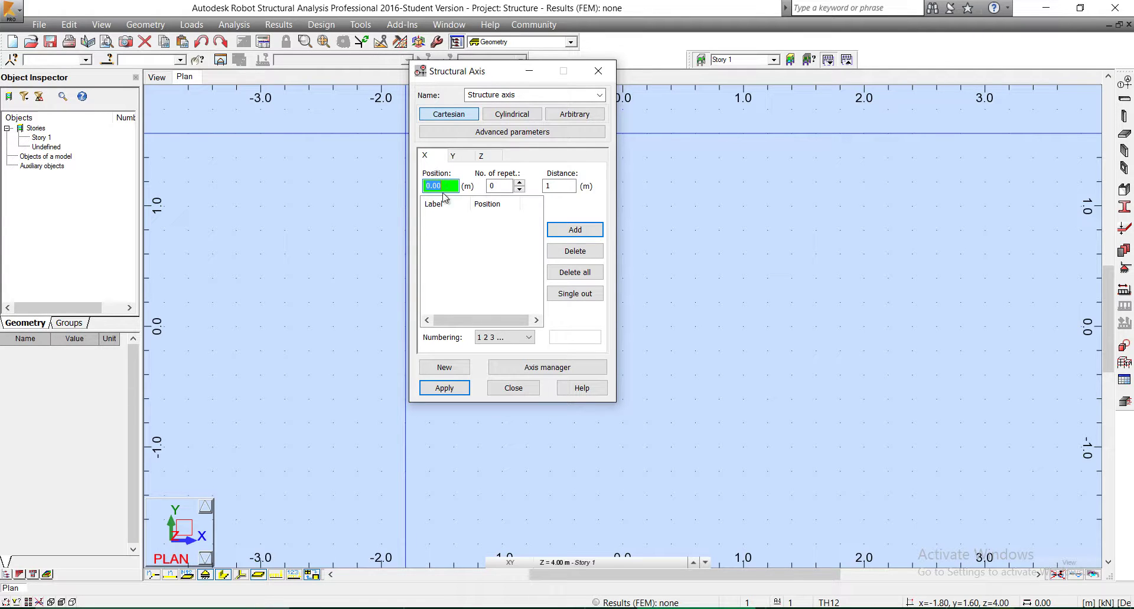
click(510, 186)
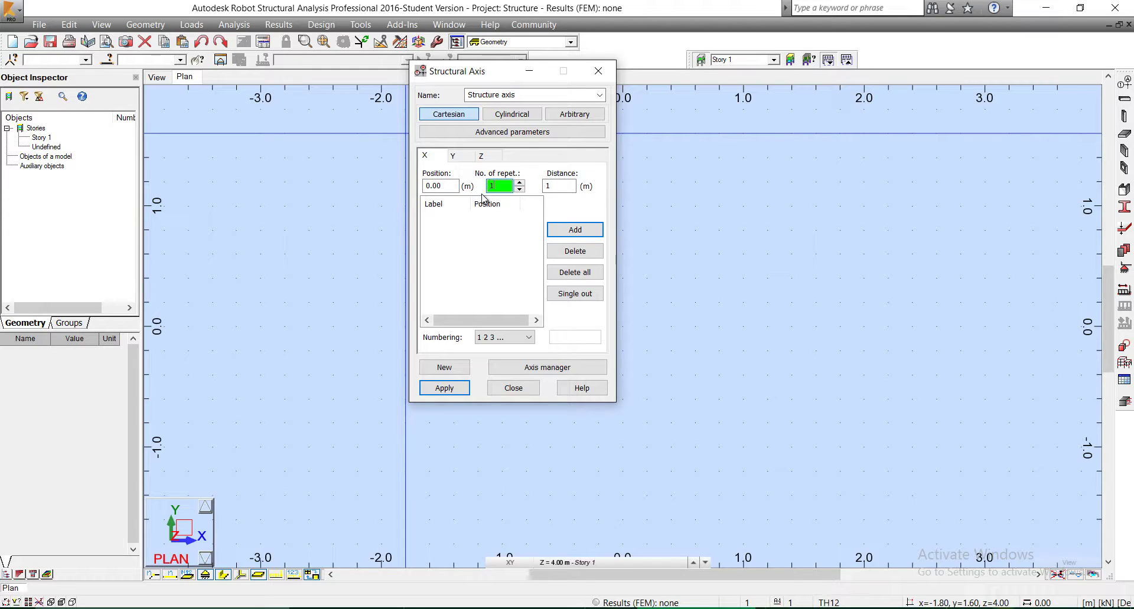
text(1)
text(2)
key(BackSpace)
text(8)
key(BackSpace)
Step: Use 6 m spacing with A B C lettering and add X axes A to I
click(549, 186)
text(6)
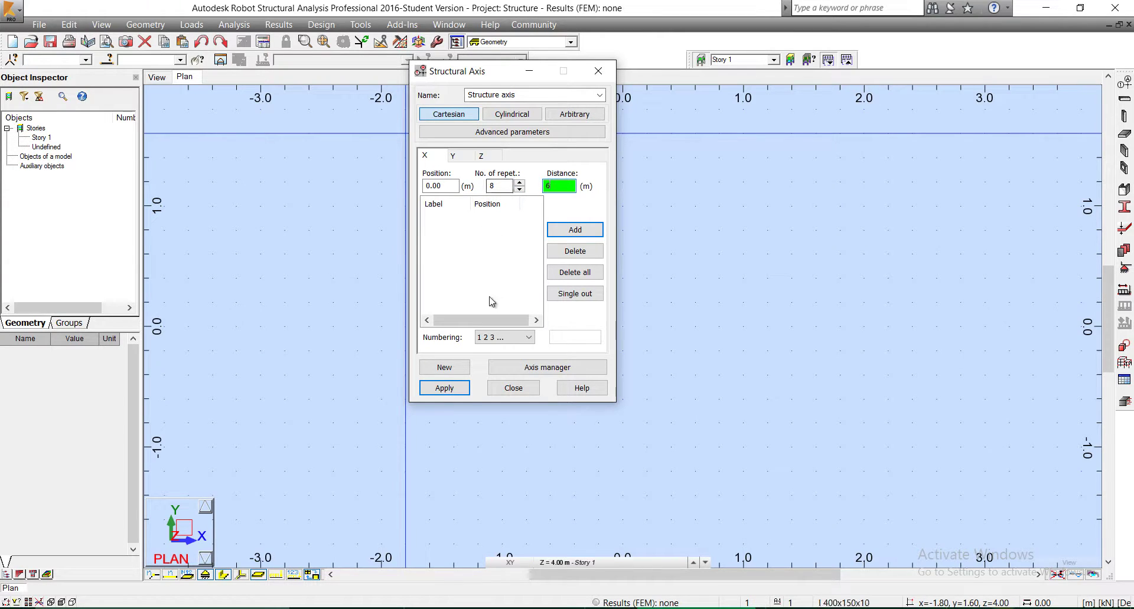
click(502, 337)
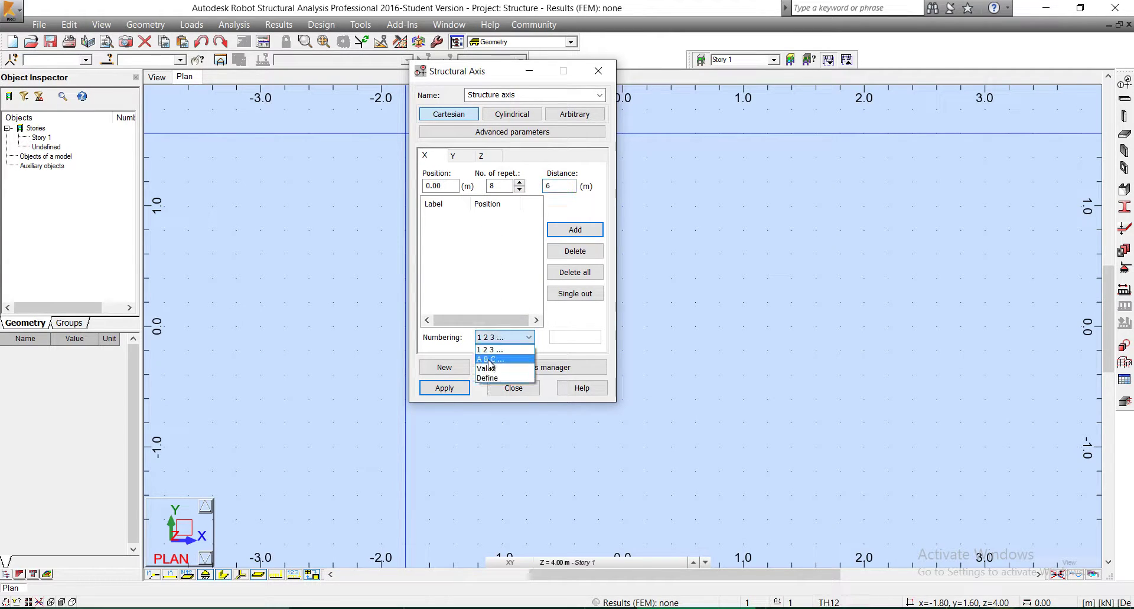
click(490, 359)
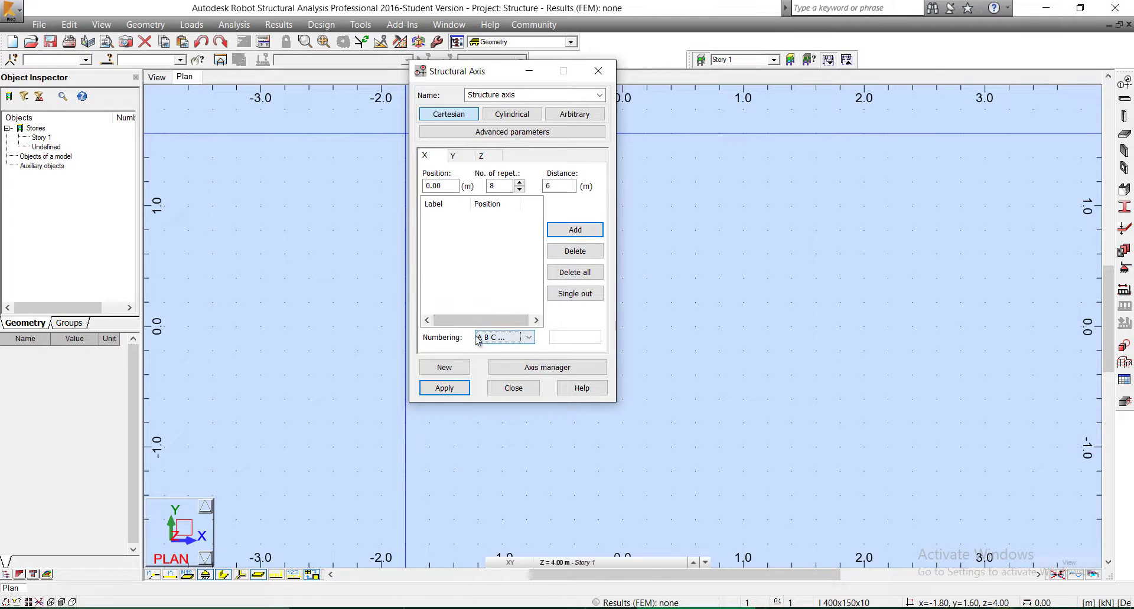
click(575, 230)
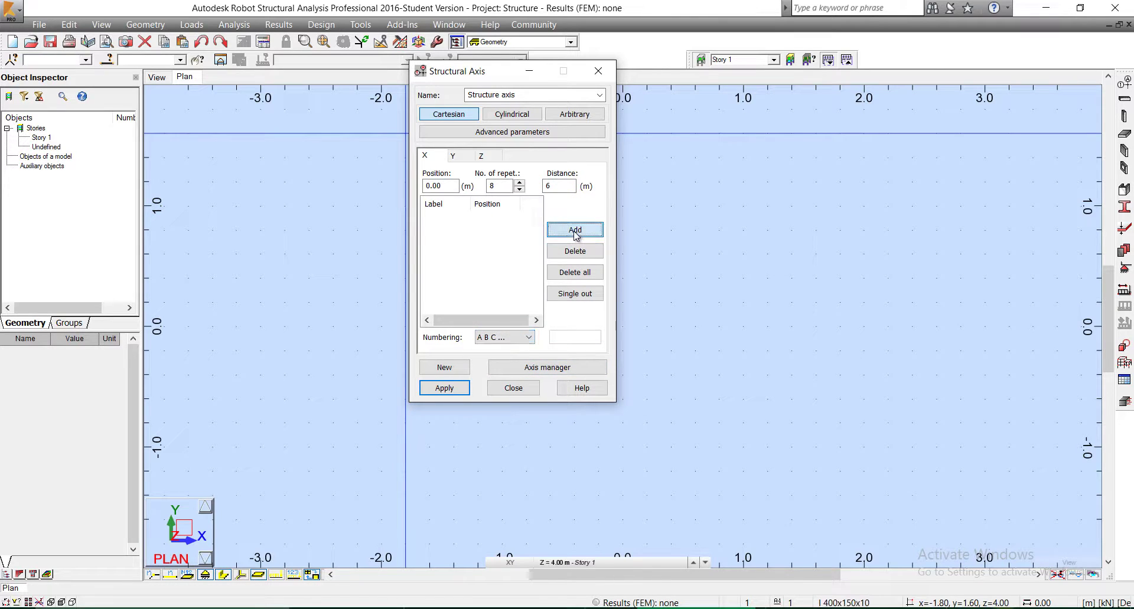
drag(534, 281, 537, 255)
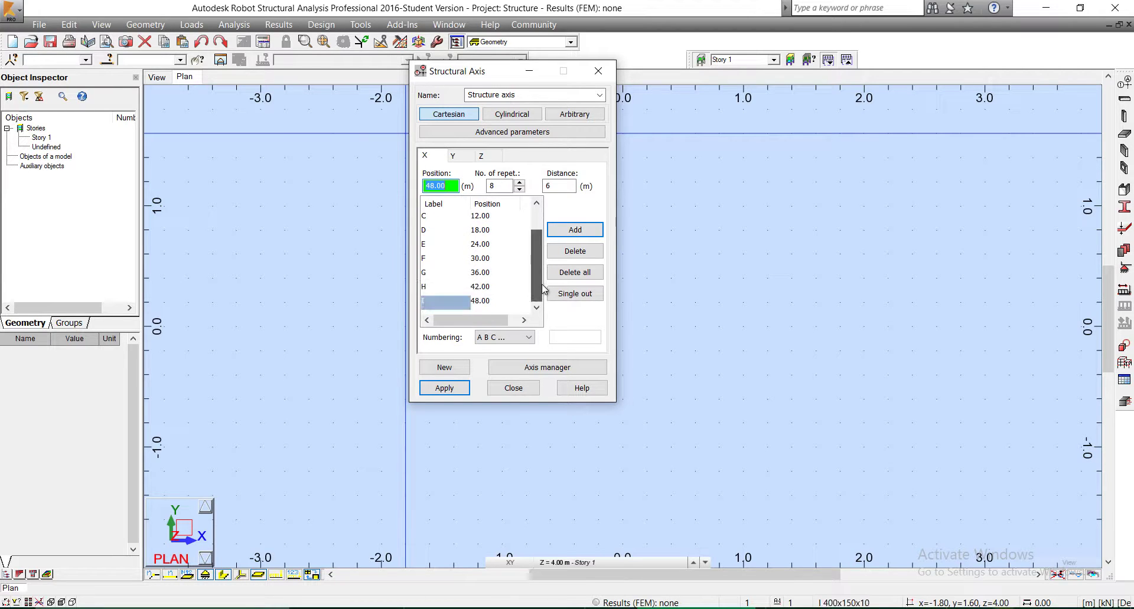
Step: Add Y axes 1–6 with 5 repetitions at 6 m, then apply the grid
click(455, 156)
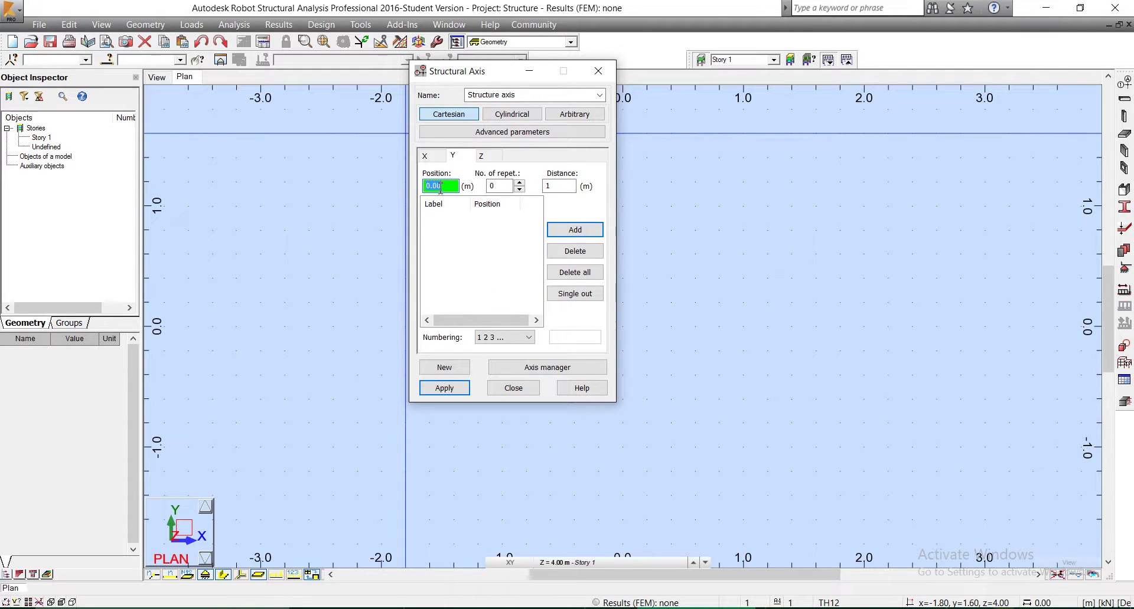
click(492, 186)
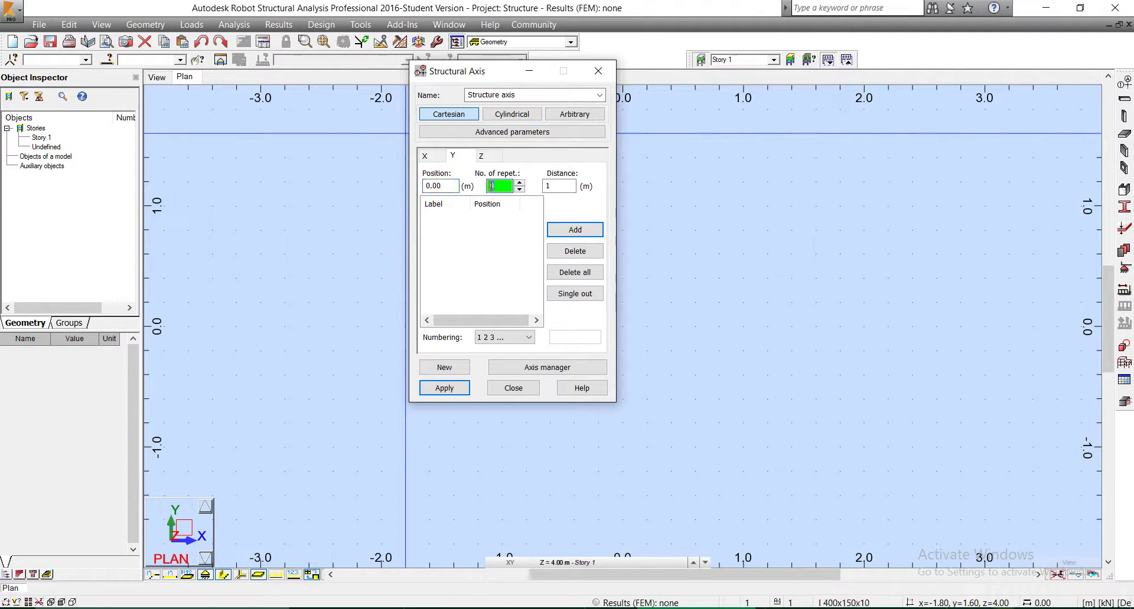
key(Tab)
text(6)
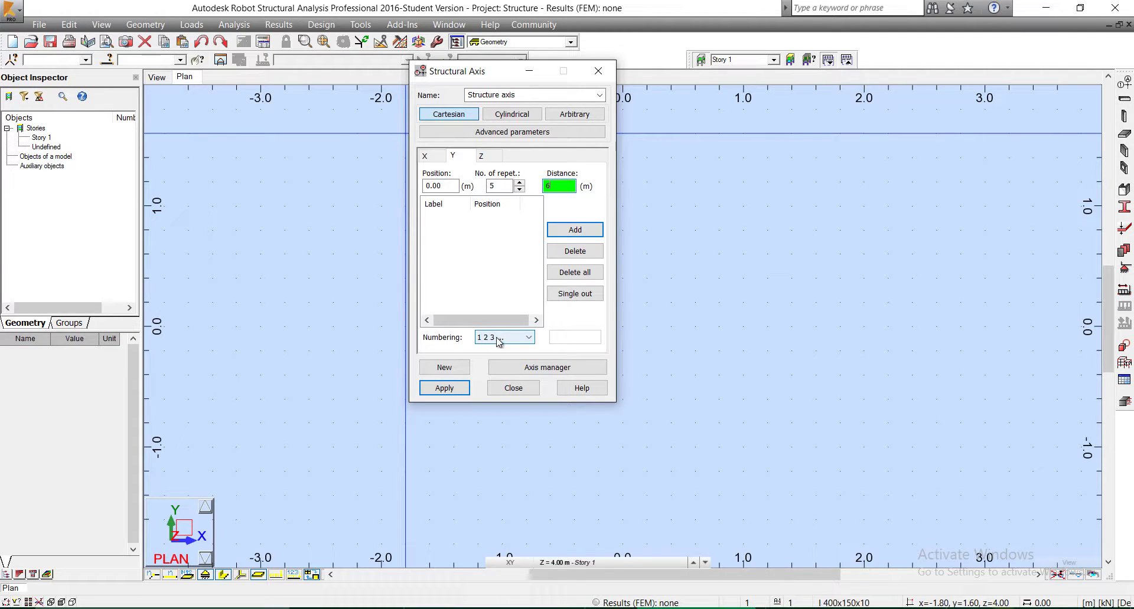
click(569, 230)
click(444, 388)
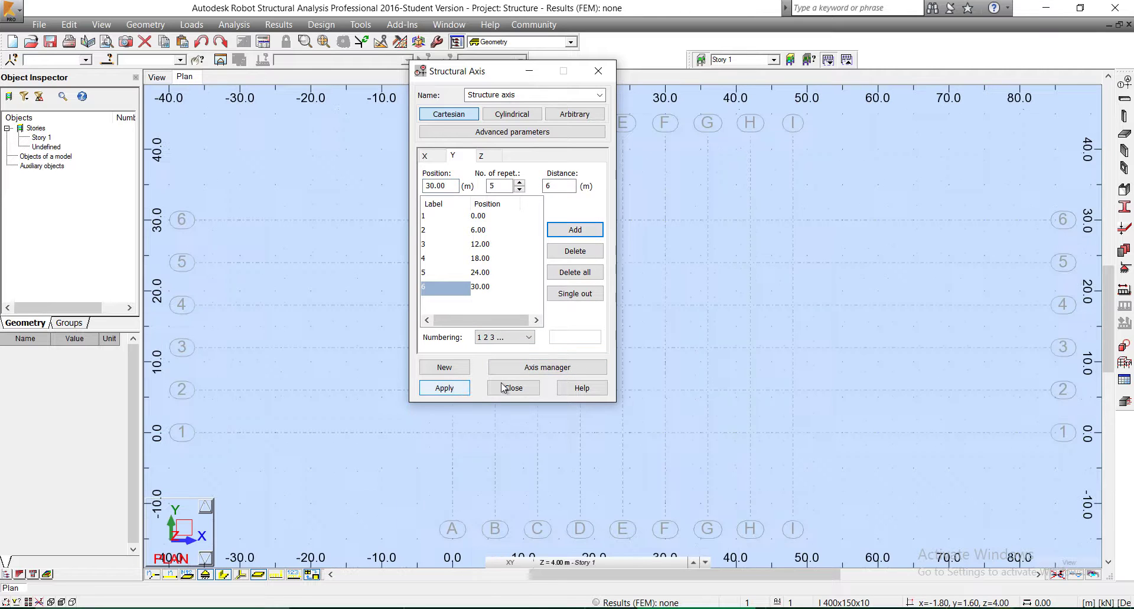
click(512, 388)
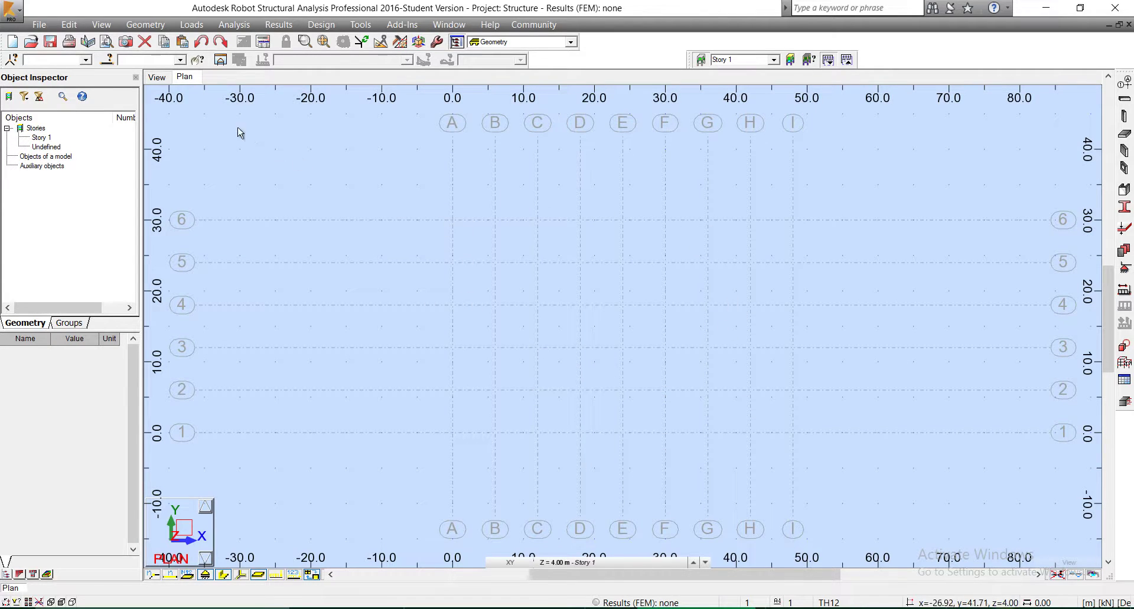
Step: Switch to the 3D view and orbit to look down on the A–I by 1–6 grid
click(157, 76)
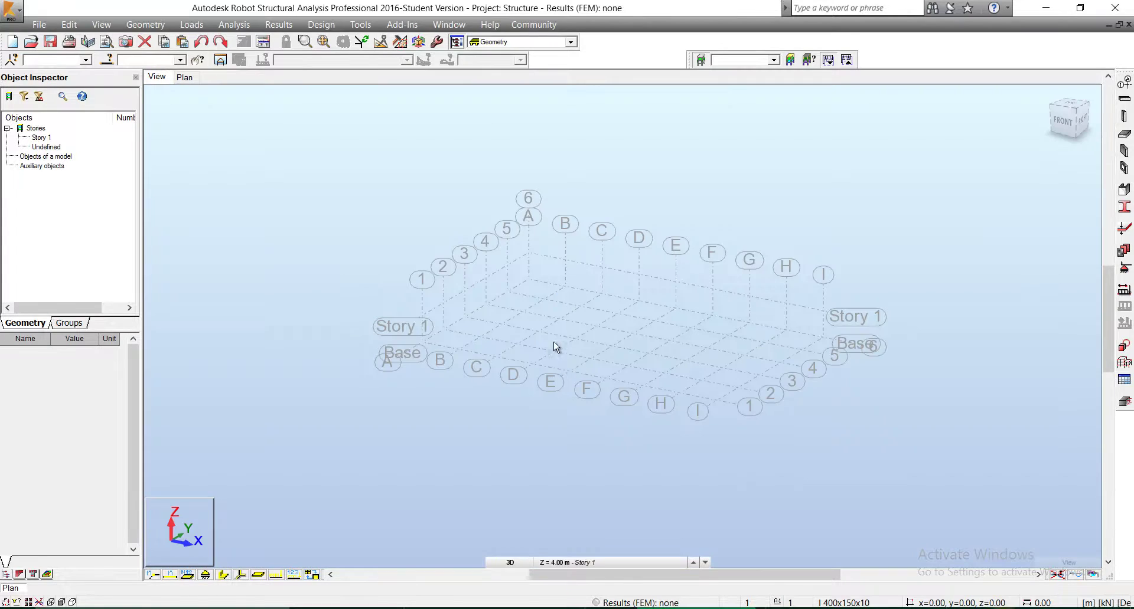
scroll(554, 319, up, 2)
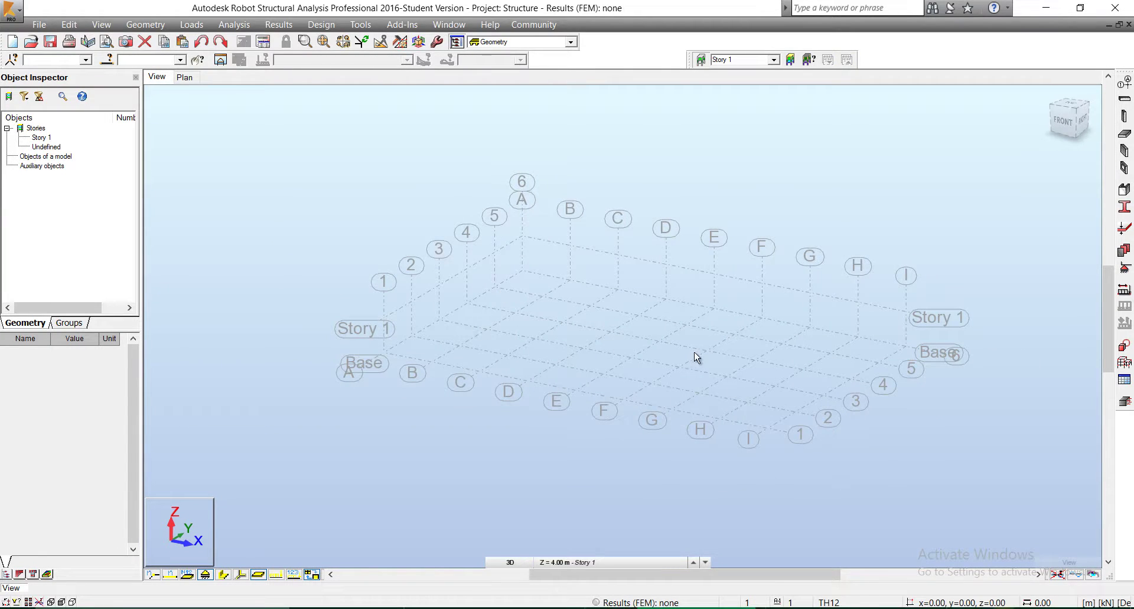
mouse_move(692, 359)
shift+middle_down()
mouse_move(711, 349)
mouse_move(691, 378)
shift+middle_up()
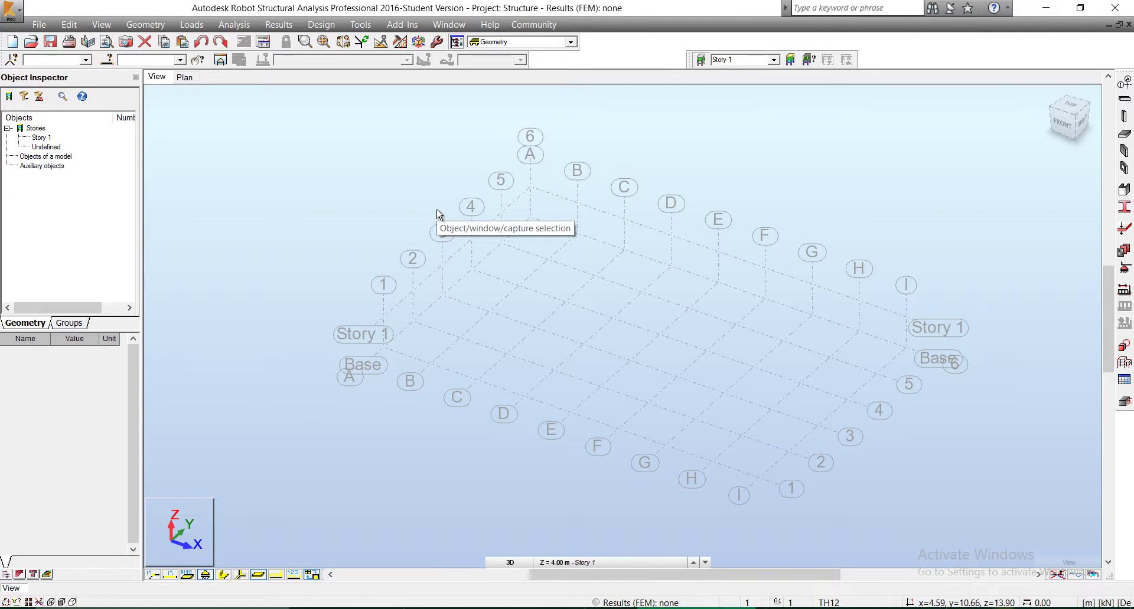
Step: Open the Stories definition, switch to manual entry and delete the existing Story 1
click(789, 62)
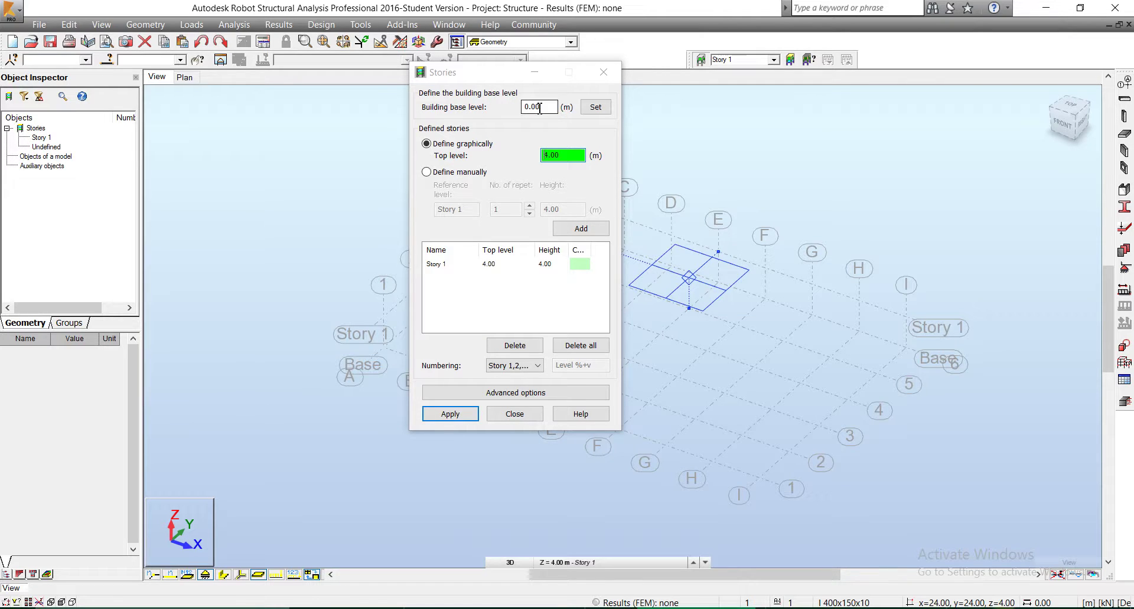
click(520, 82)
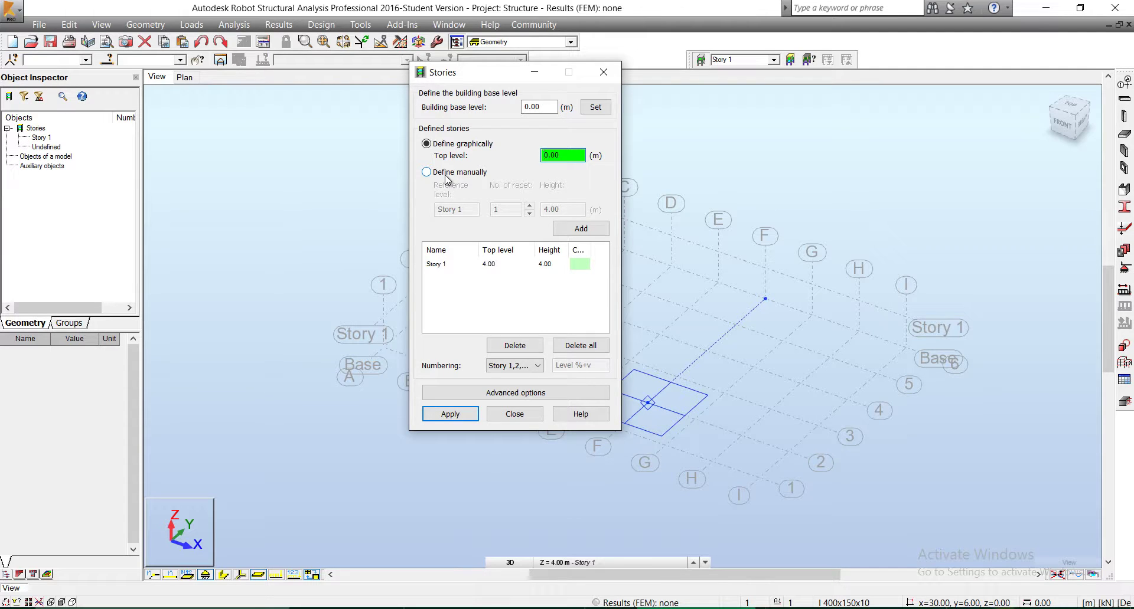
click(446, 176)
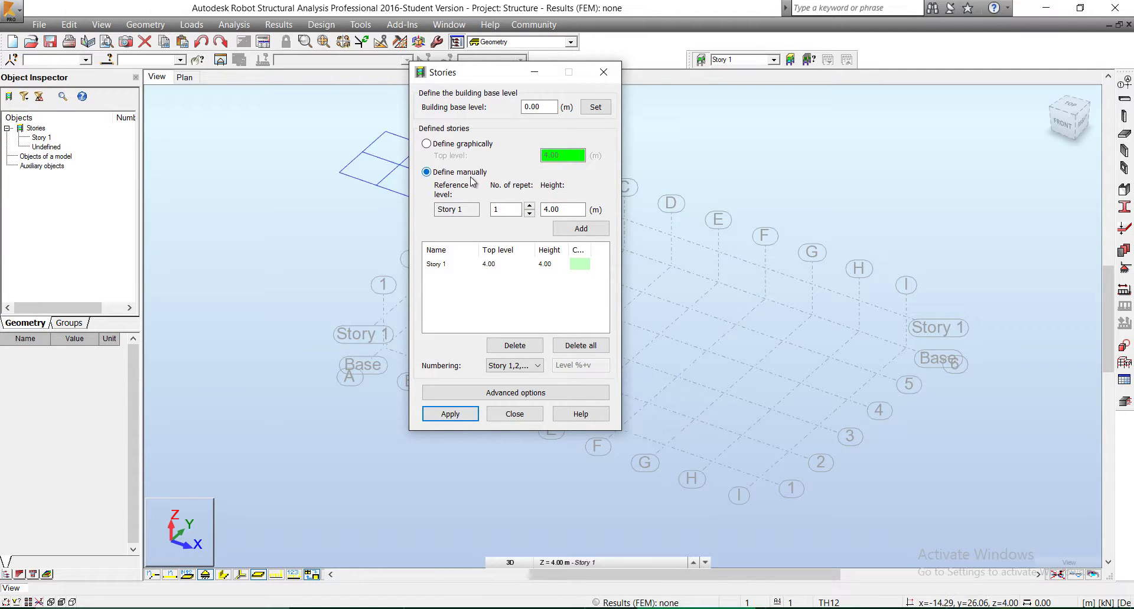
click(453, 265)
click(526, 347)
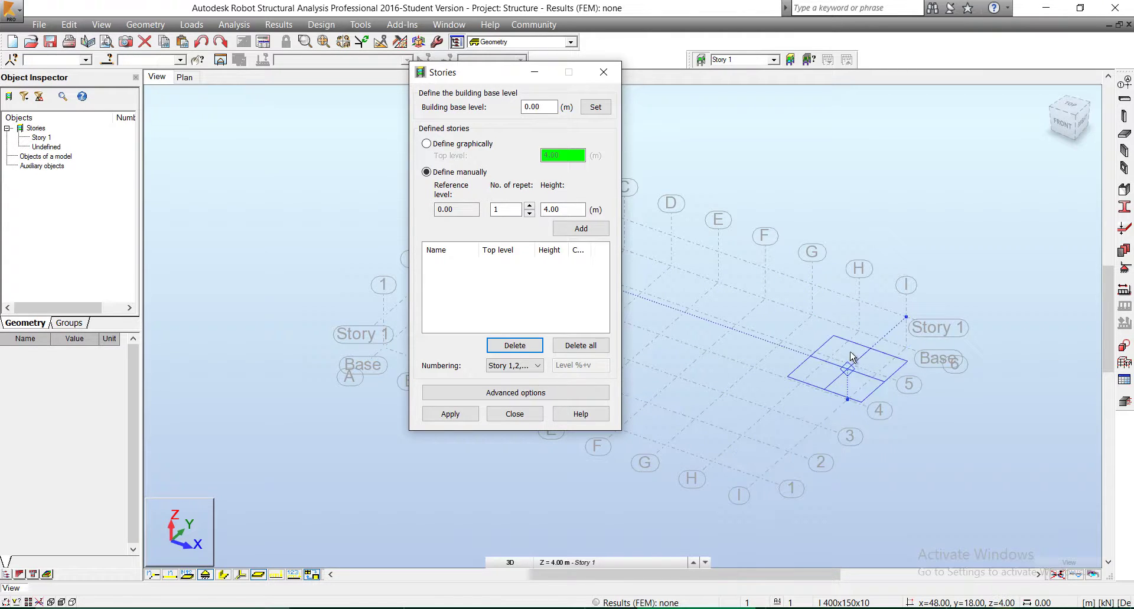
Step: Add five stories of 4.00 m height (up to 20.00 m) and apply them
double_click(529, 207)
click(529, 207)
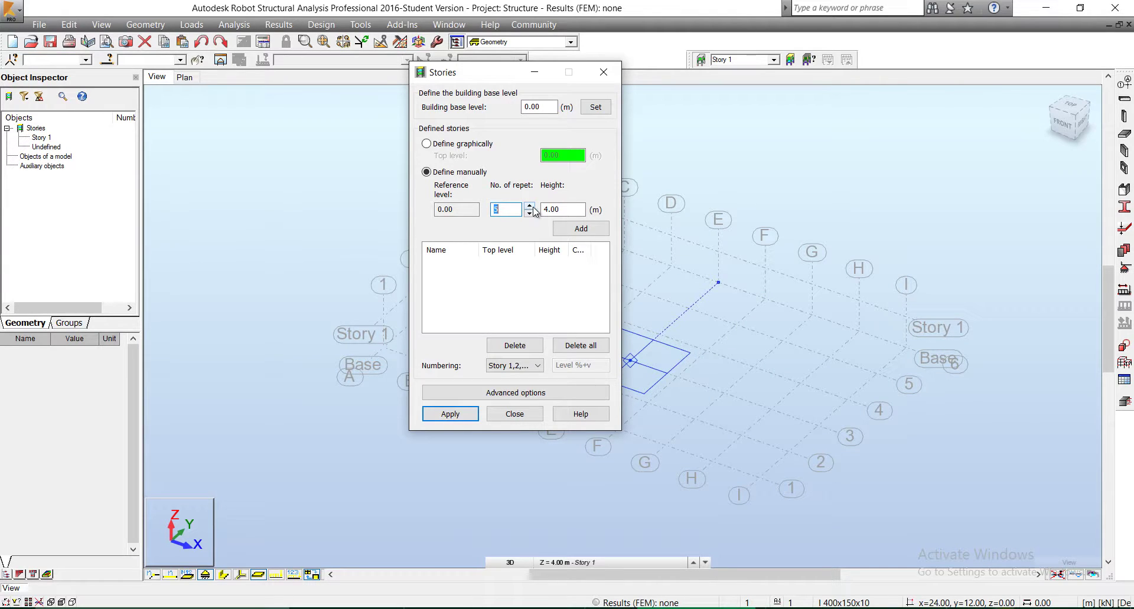
click(564, 209)
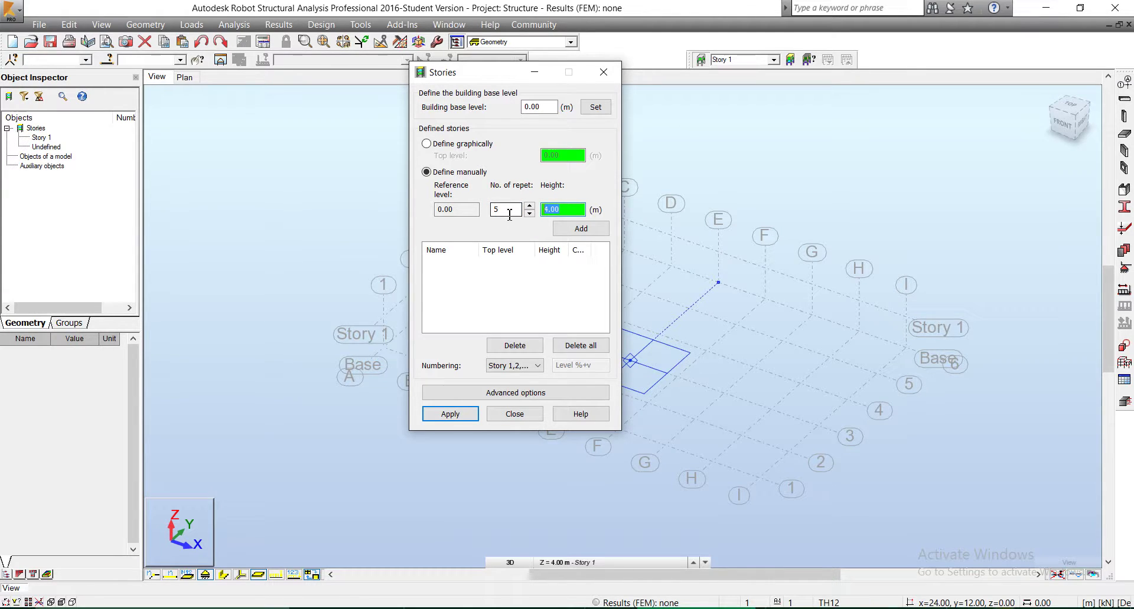
click(586, 229)
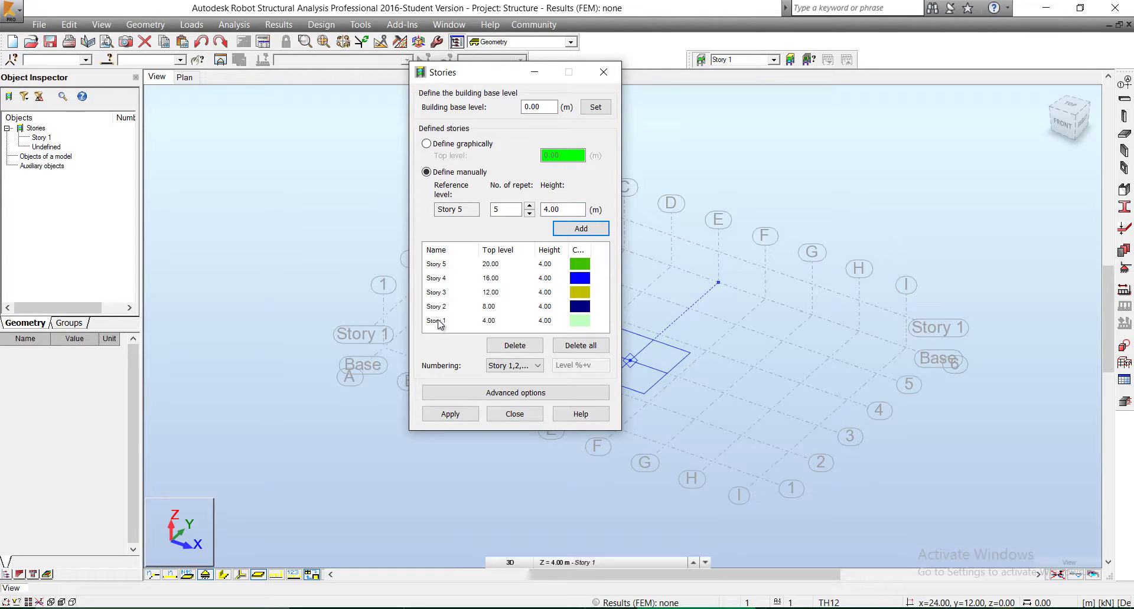
click(464, 417)
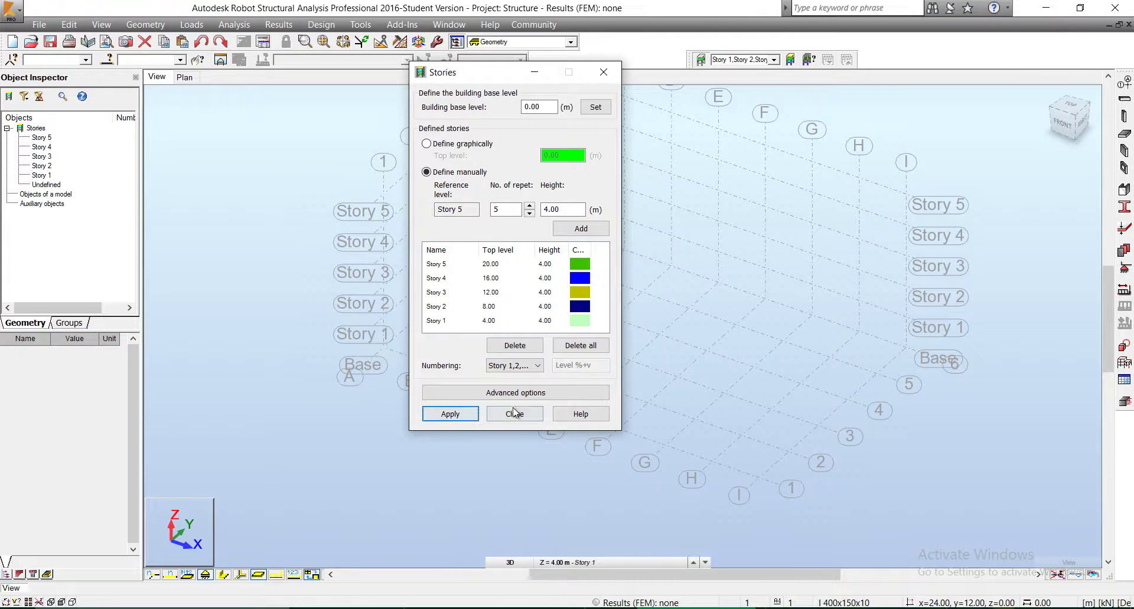